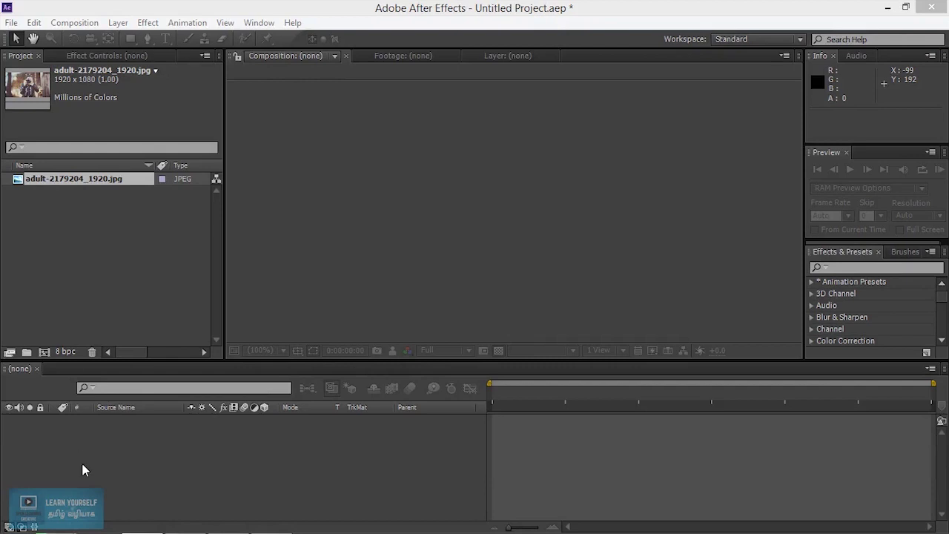
Create a 1920x1080, 25 fps composition from adult-2179204_1920.jpg by dragging it into the Timeline
left_click_drag(92, 191, 102, 458)
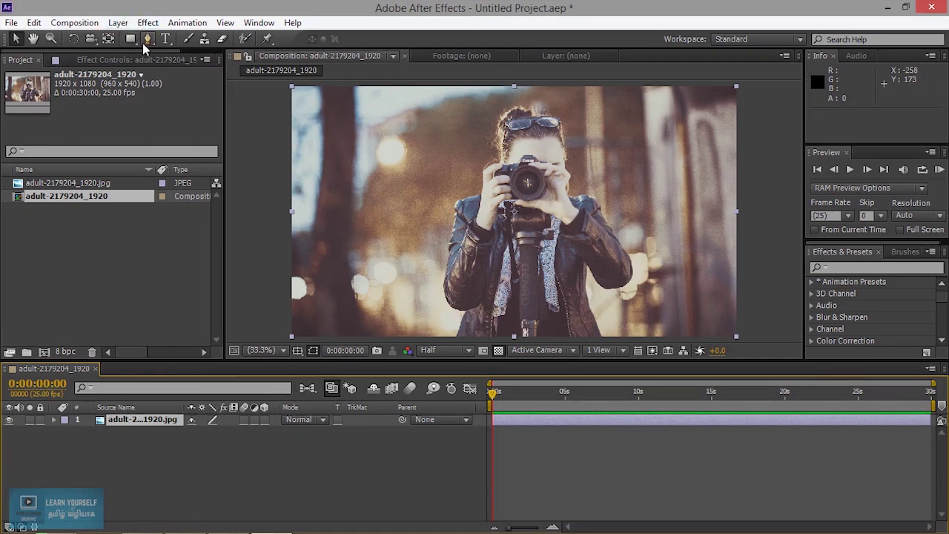
Try the Type and Rectangle tools, return to the Selection tool, and clear the Project selection
left_click(166, 39)
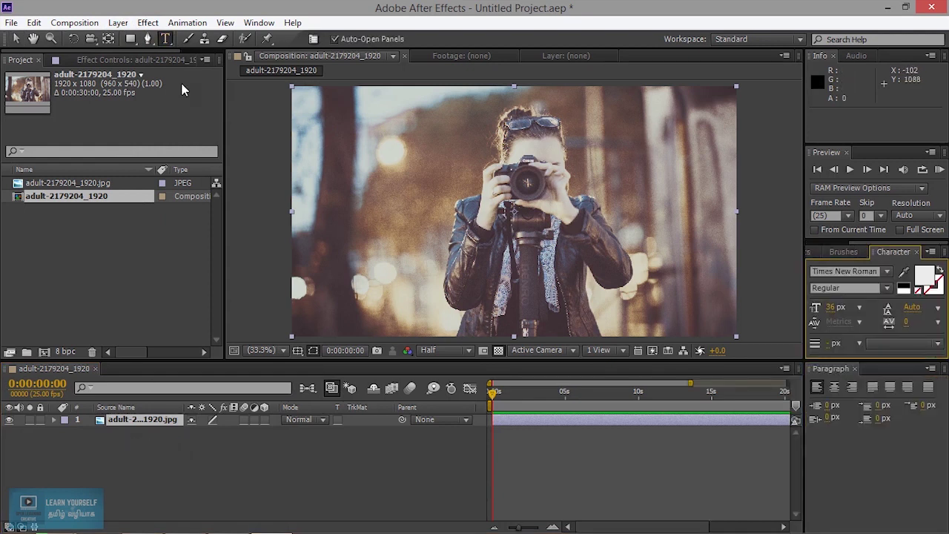
left_click(132, 40)
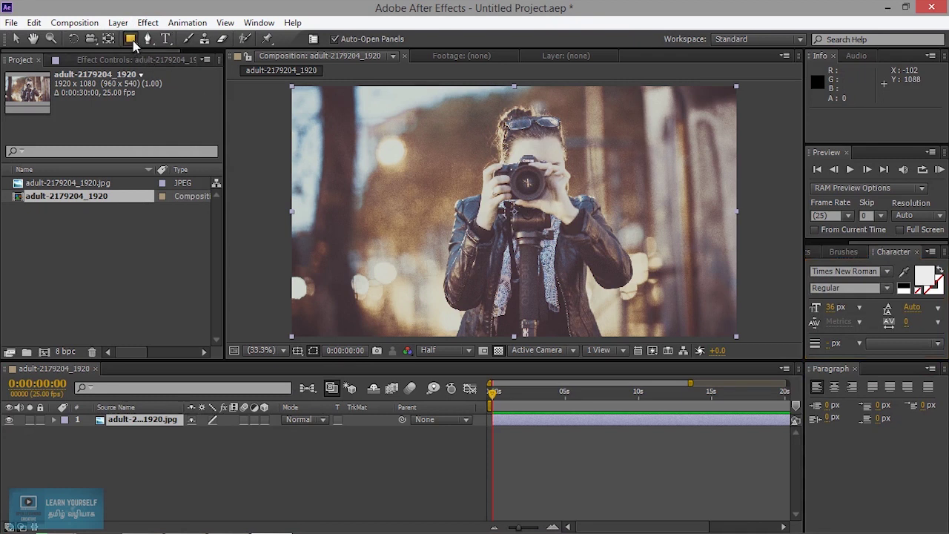
left_click(12, 41)
left_click(86, 251)
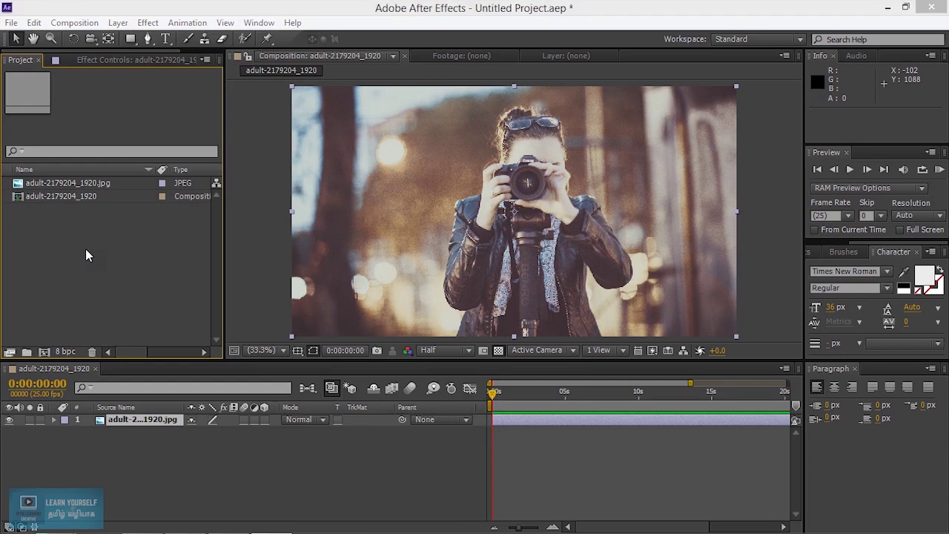
Import desert-2227962_1920.jpg and place it as the top layer above the photographer
double_click(86, 249)
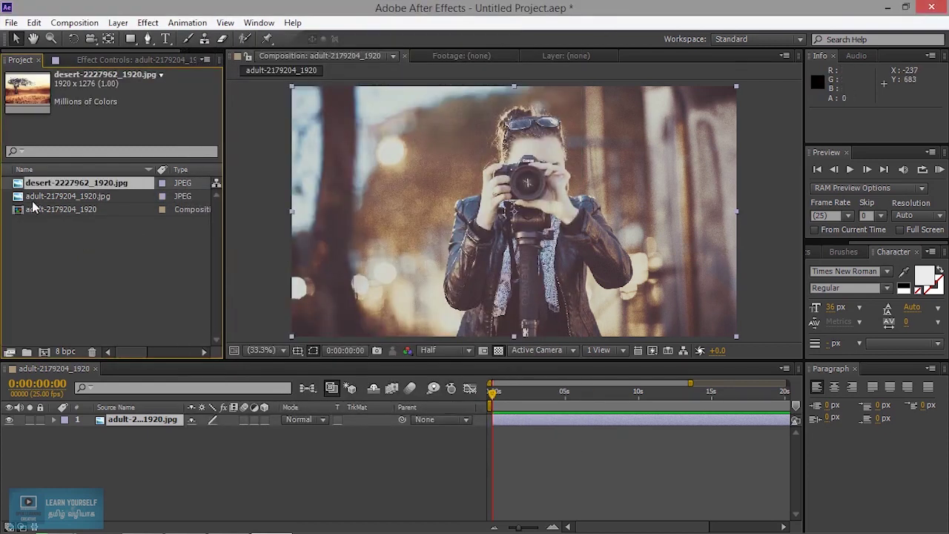
left_click_drag(53, 184, 66, 442)
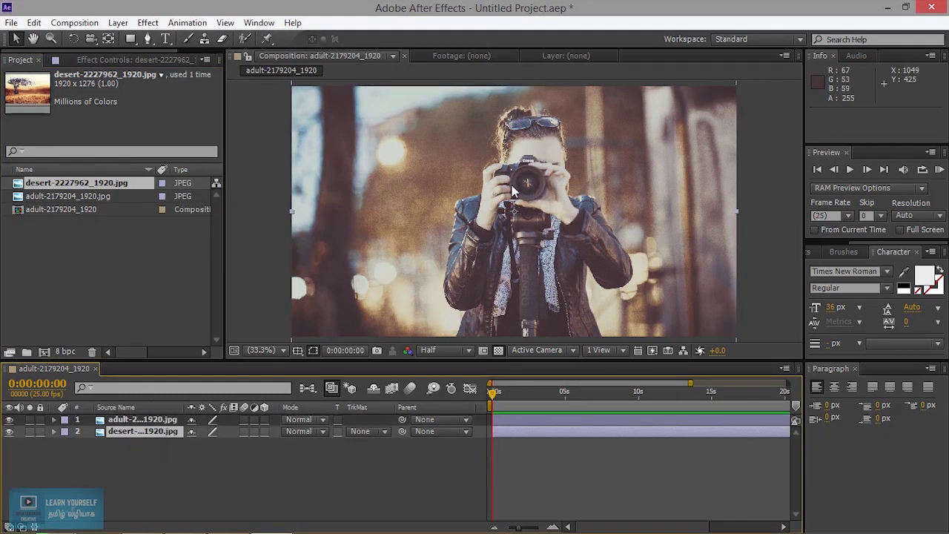
left_click_drag(141, 434, 143, 424)
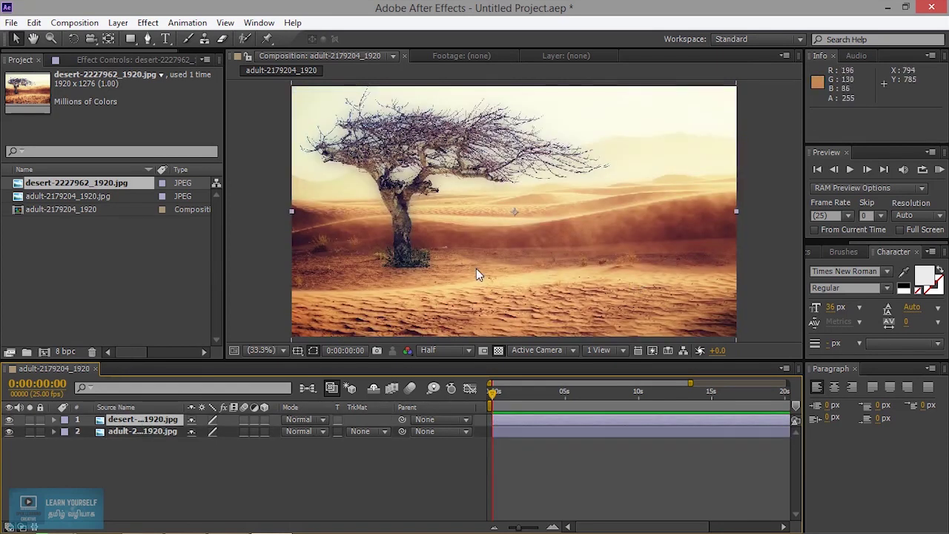
Scale the desert layer down to about 20% with its handles
left_click_drag(737, 213, 669, 217)
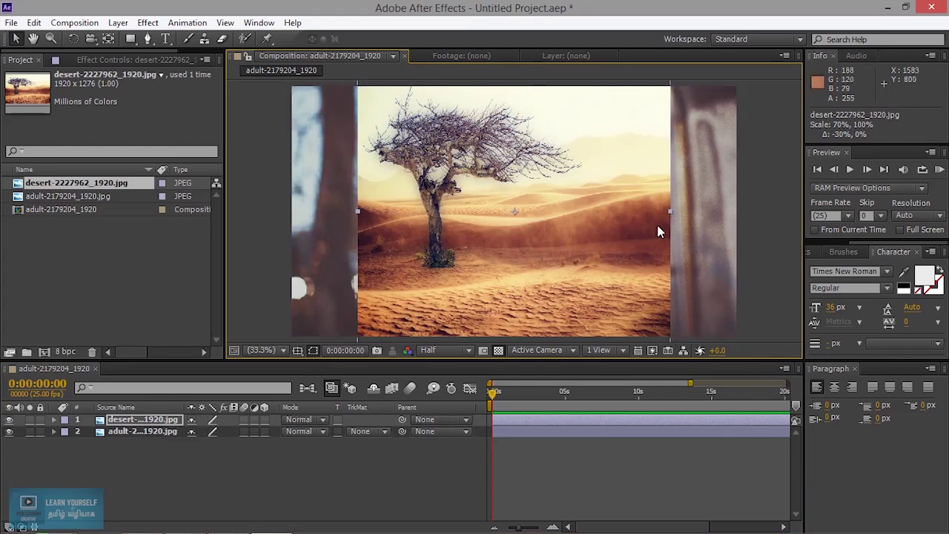
scroll(651, 230, "down", 2)
scroll(648, 236, "up", 1)
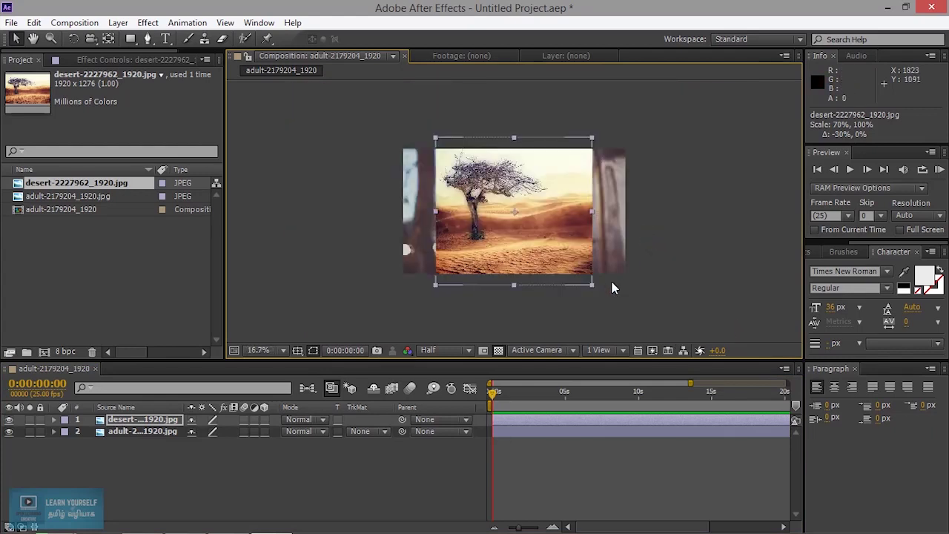
left_click_drag(592, 287, 538, 252)
scroll(534, 251, "up", 8)
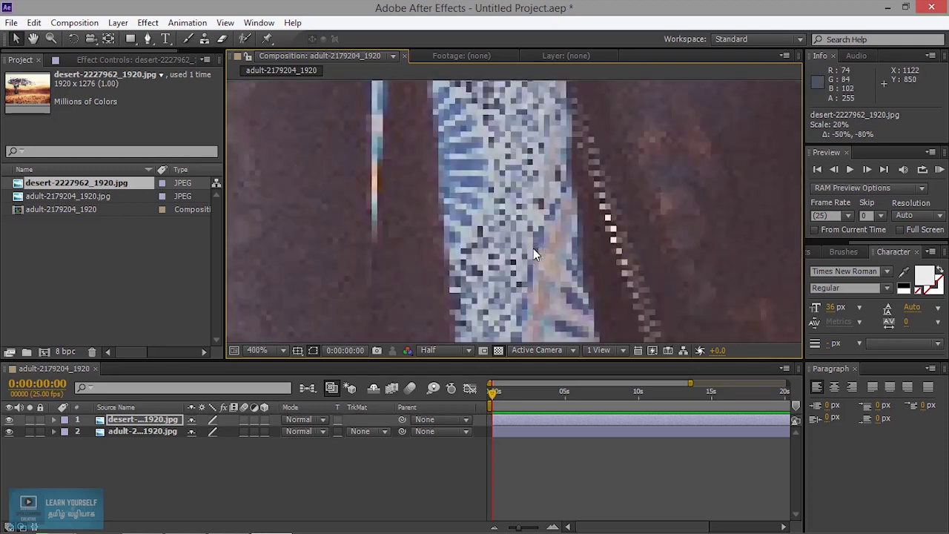
scroll(534, 251, "down", 7)
Move the desert inset to the upper-left corner (372, 308) and set the viewer magnification to Fit
left_click_drag(531, 204, 438, 167)
scroll(435, 211, "up", 1)
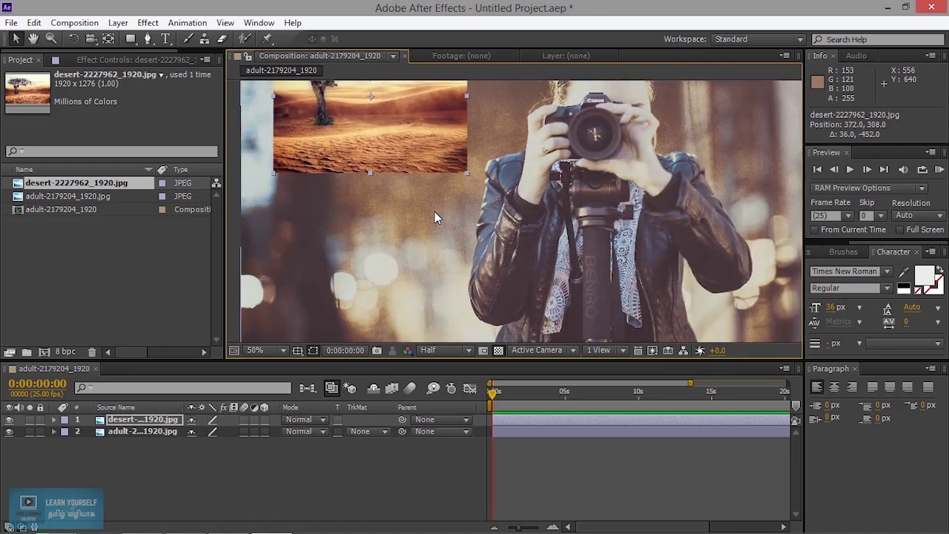
left_click(259, 350)
left_click(297, 124)
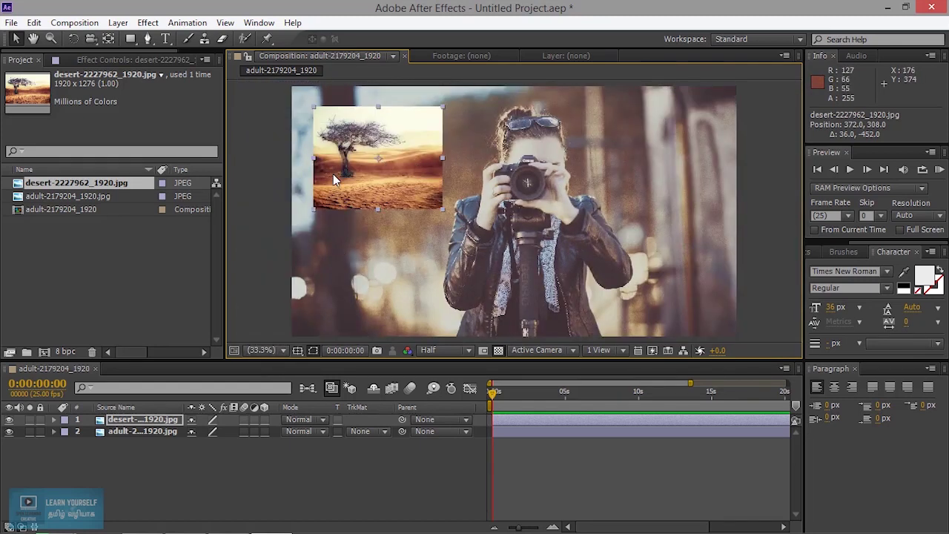
Add Brightness & Contrast to the desert layer with Brightness 19.0 and Contrast 21.0
right_click(154, 419)
mouse_move(192, 262)
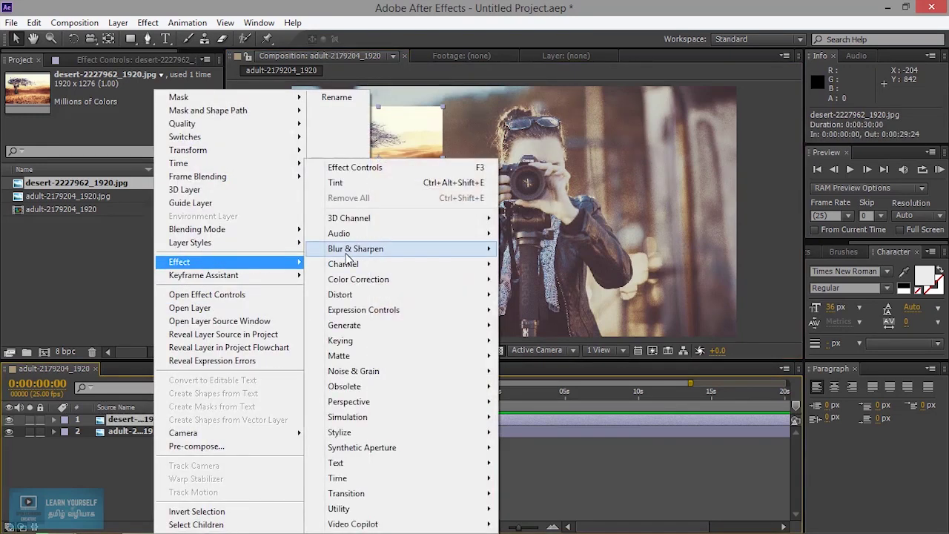
mouse_move(354, 287)
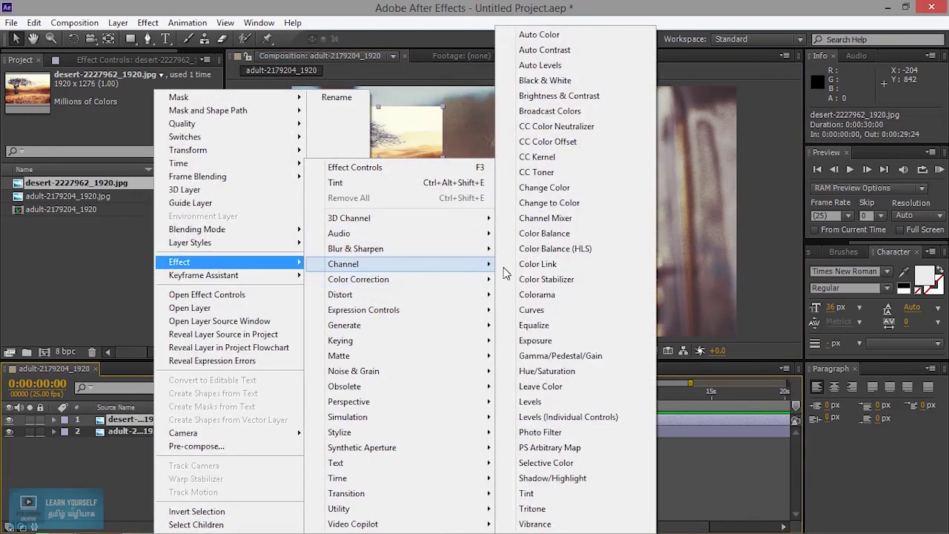
left_click(583, 99)
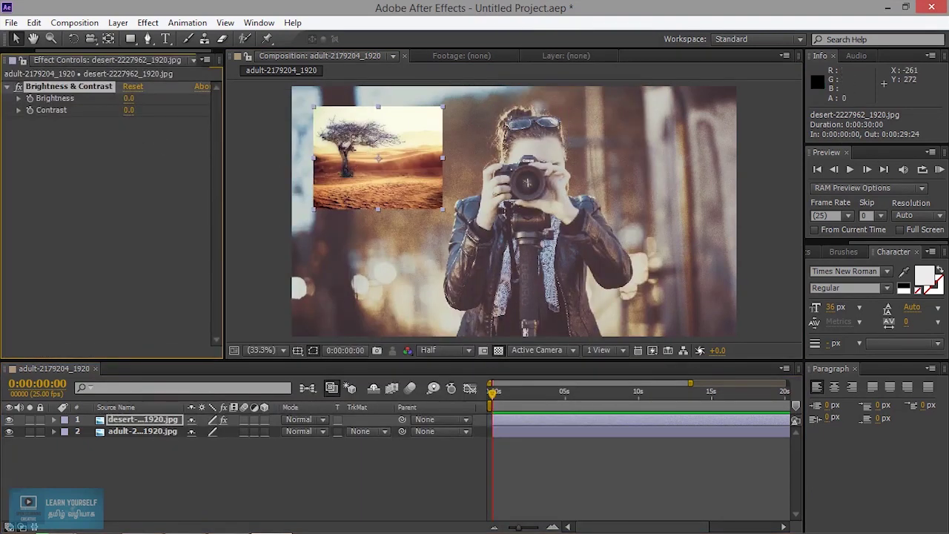
left_click_drag(129, 98, 143, 98)
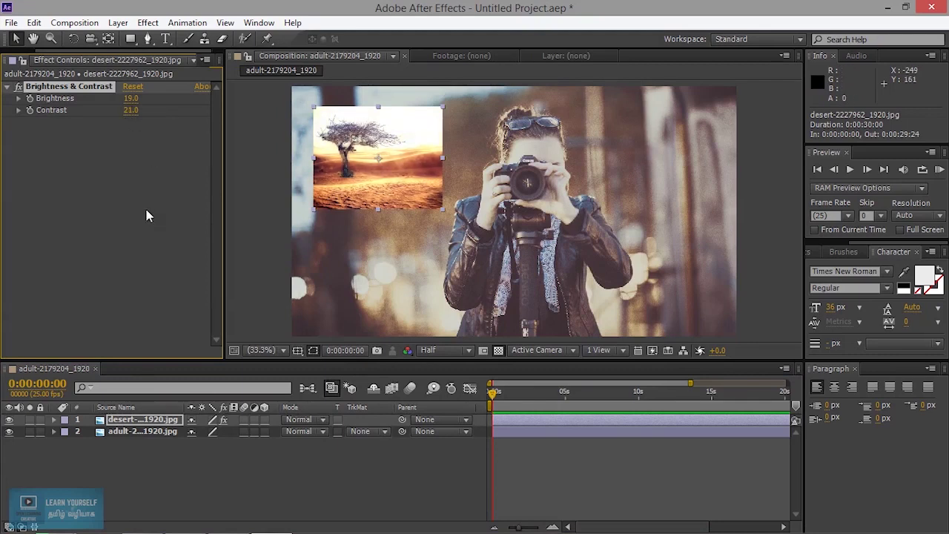
left_click(143, 431)
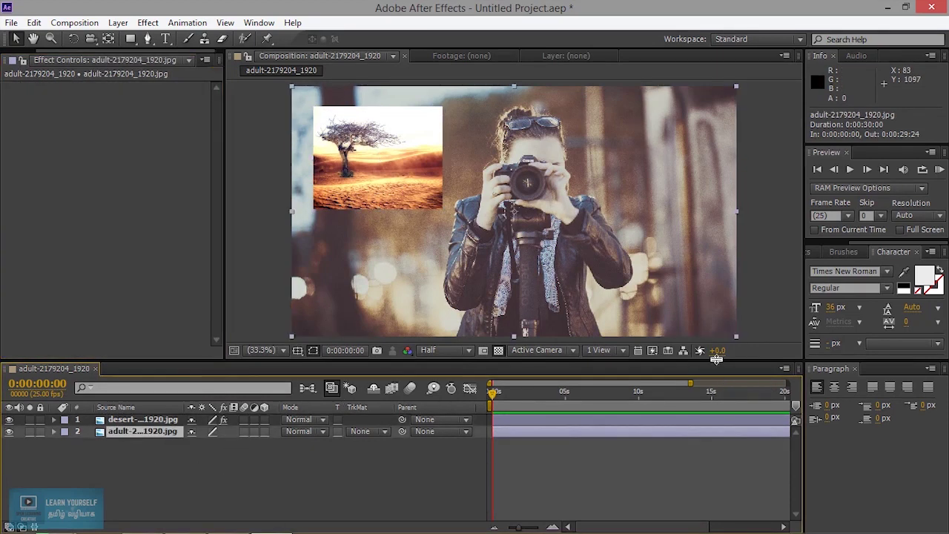
Add Curves to the photographer layer and bend the RGB curve into an S-shape
left_click(148, 23)
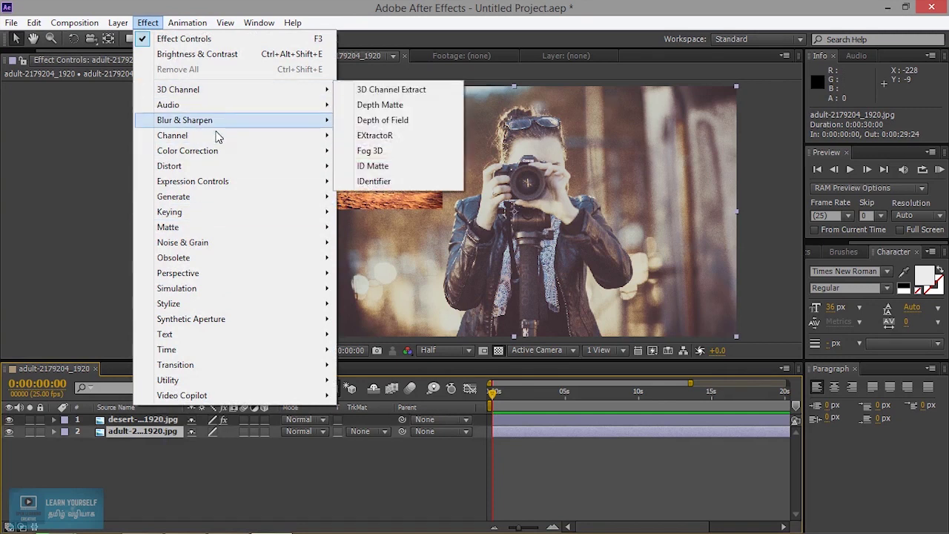
mouse_move(217, 155)
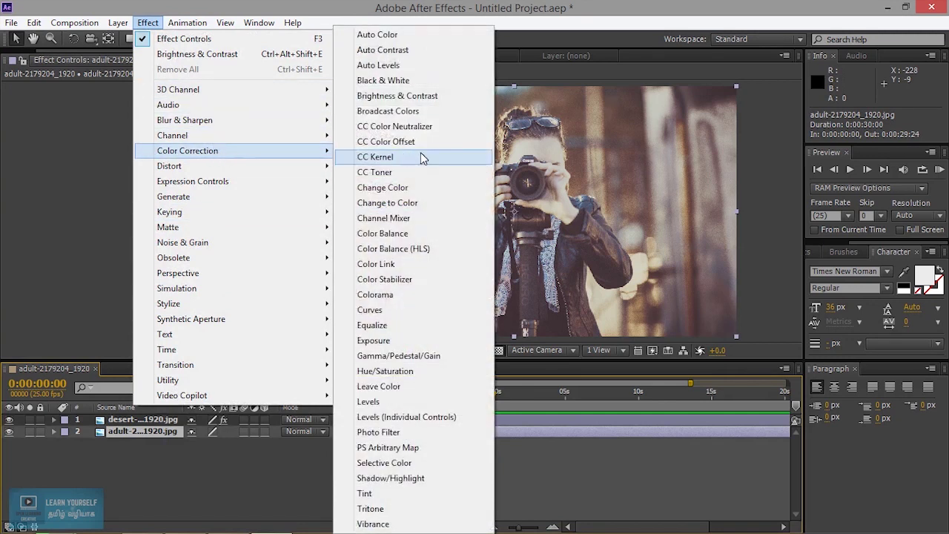
left_click(407, 310)
left_click_drag(119, 157, 116, 142)
left_click_drag(76, 184, 77, 207)
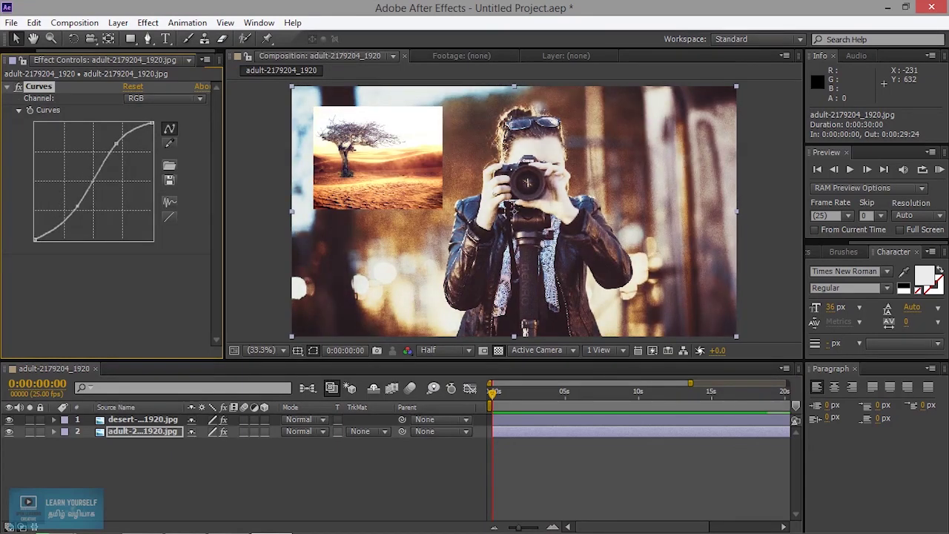
left_click_drag(116, 142, 119, 141)
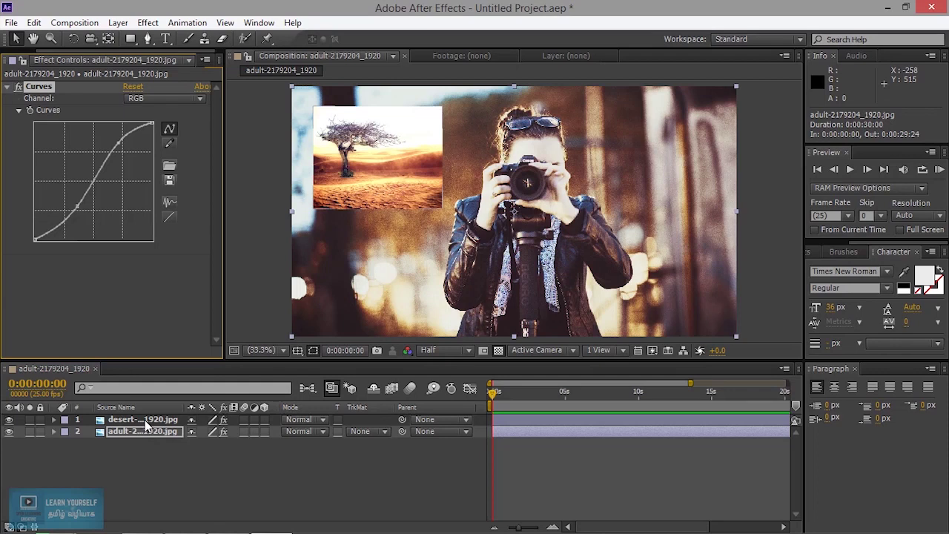
Select both image layers with Ctrl+A and bring up the Layer > New options
key("ctrl+a")
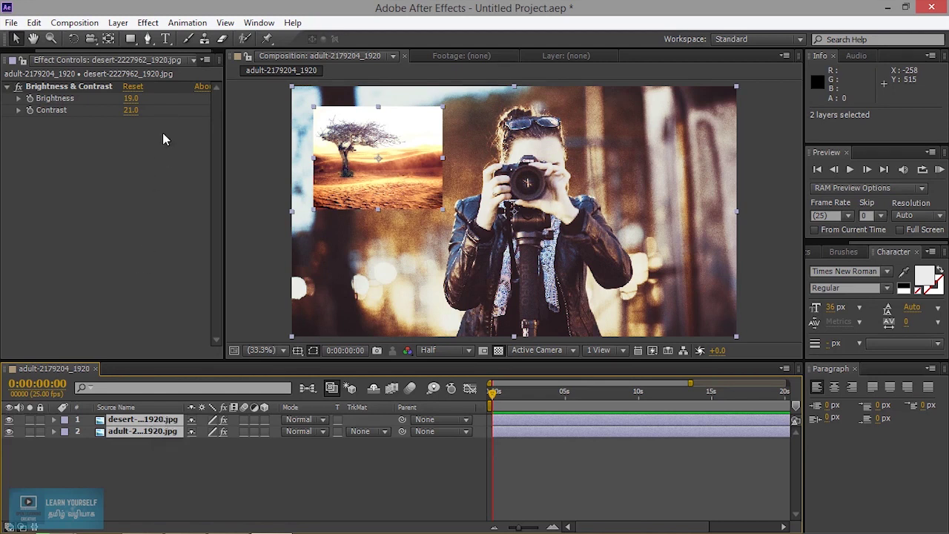
left_click(138, 23)
mouse_move(126, 26)
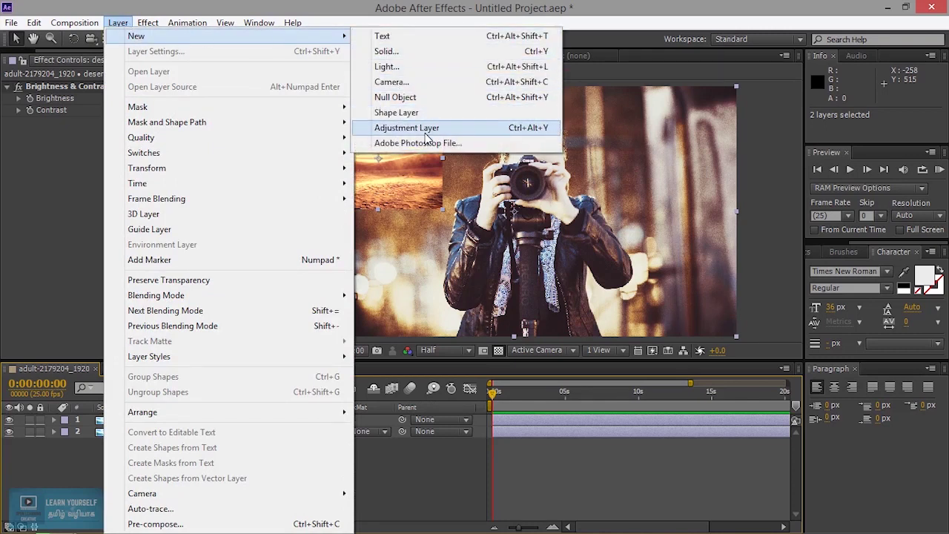
Add Adjustment Layer 1 at the top of the layer stack
left_click(478, 133)
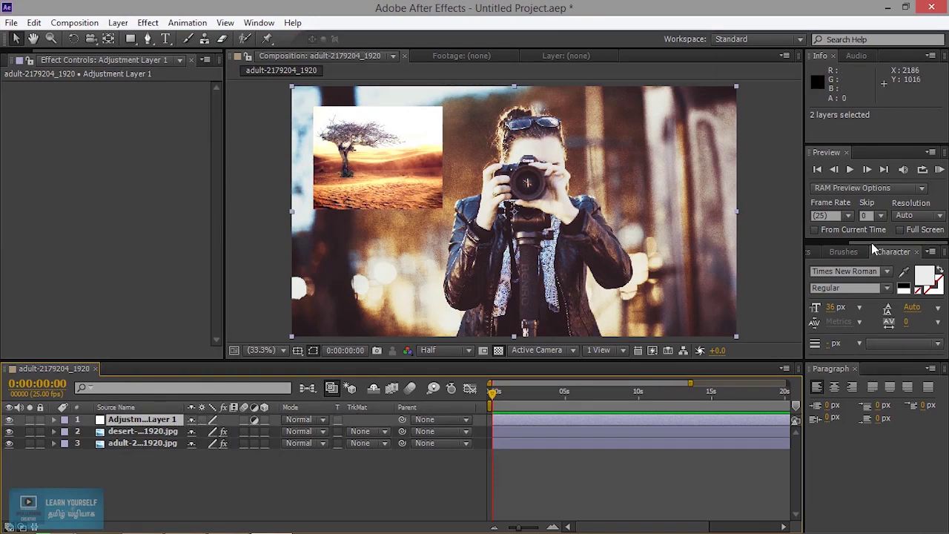
left_click(830, 251)
Apply Tint to Adjustment Layer 1 with Map White To set to pale blue B8C5FF
left_click(850, 269)
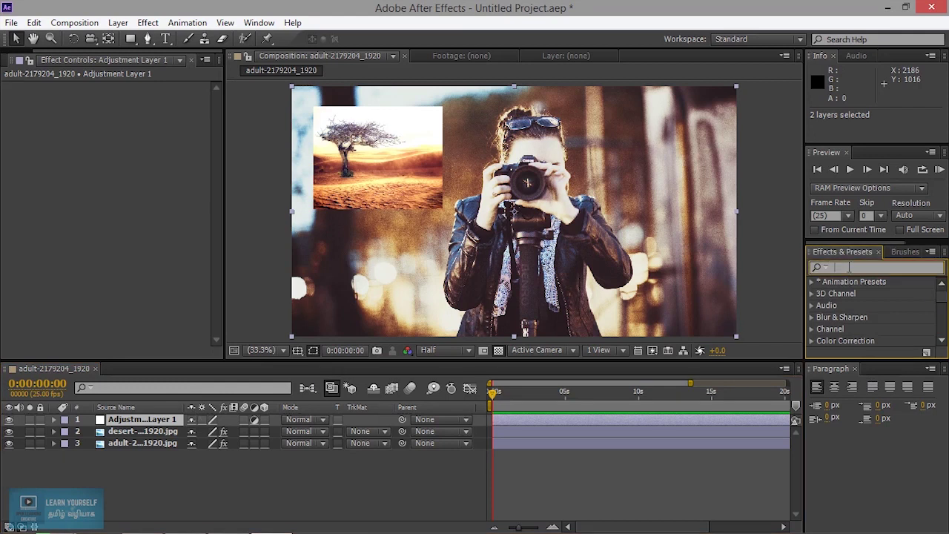
type("tin")
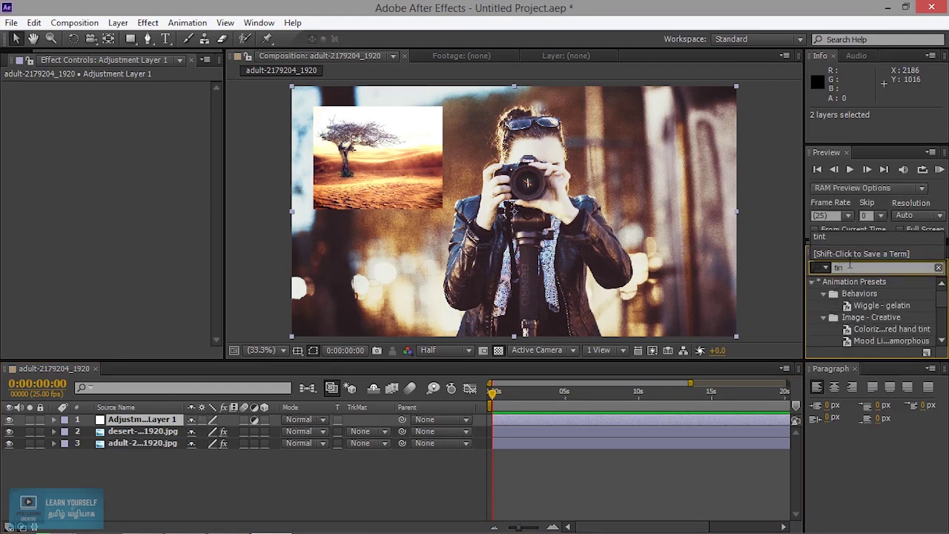
type("t")
left_click_drag(847, 330, 175, 428)
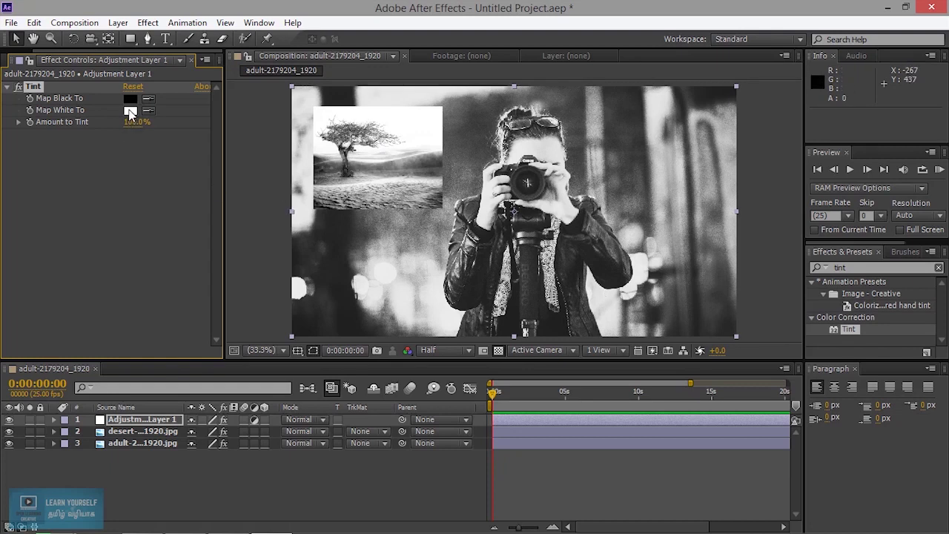
left_click(129, 111)
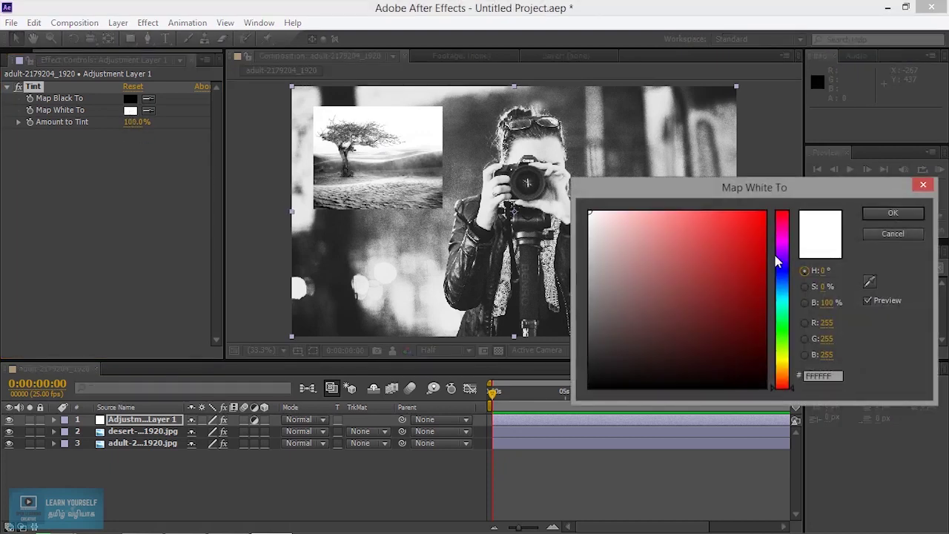
mouse_move(781, 293)
left_mouse_down()
mouse_move(783, 275)
mouse_move(750, 212)
mouse_move(680, 198)
mouse_move(667, 211)
mouse_move(638, 203)
left_mouse_up()
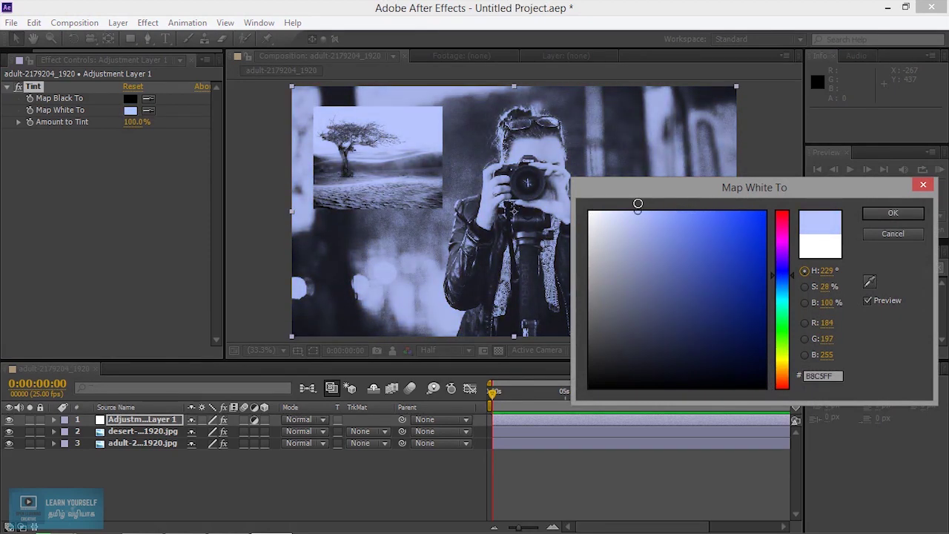
left_click(893, 213)
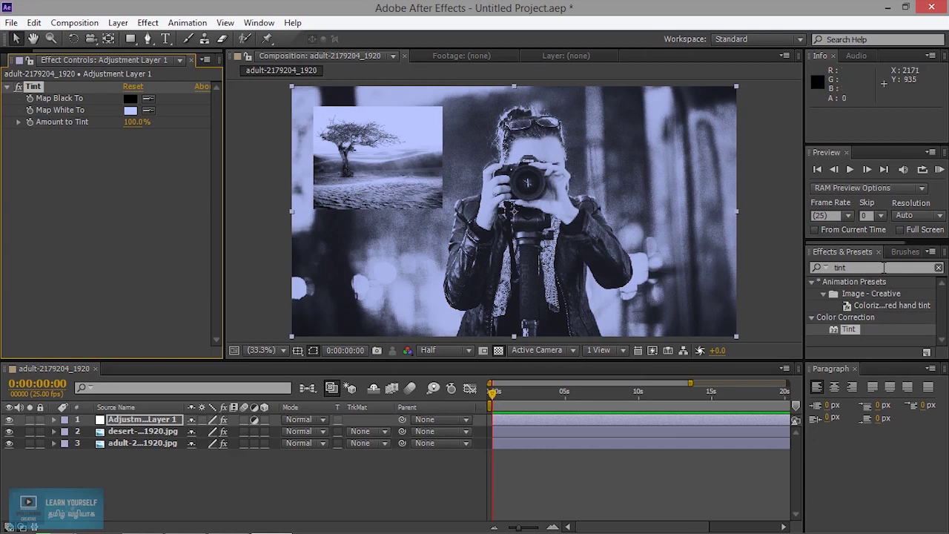
Add Photo Filter after Tint, set to Cooling Filter (LBB) at 25% density
left_click(831, 260)
double_click(858, 267)
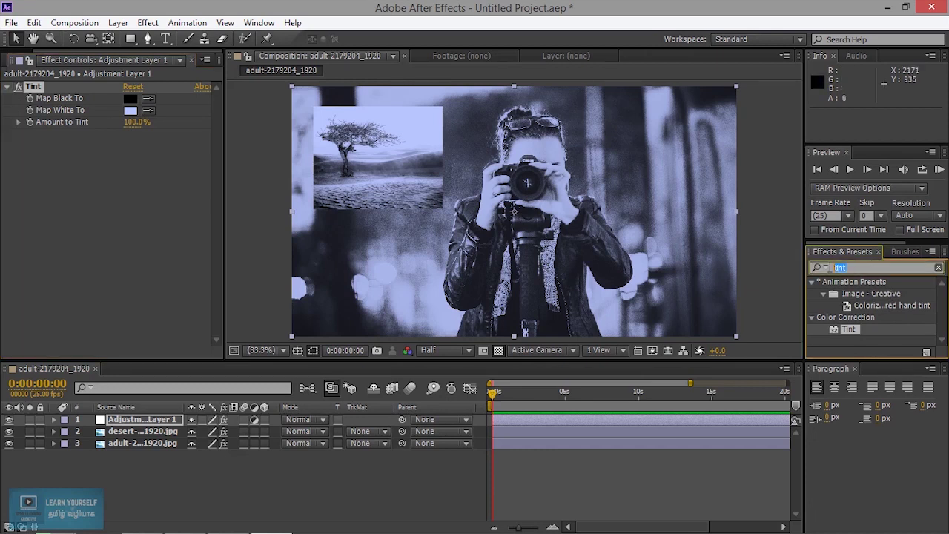
type("p")
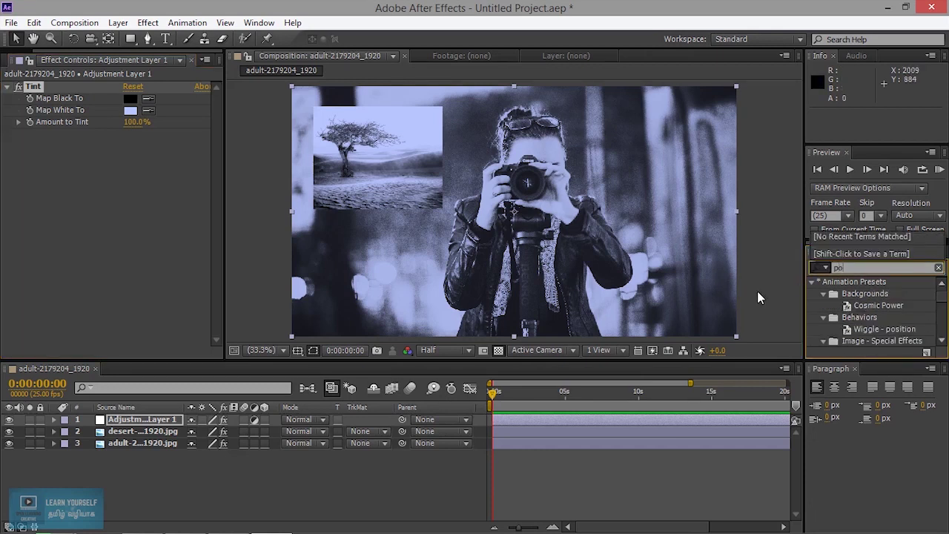
type("hoto")
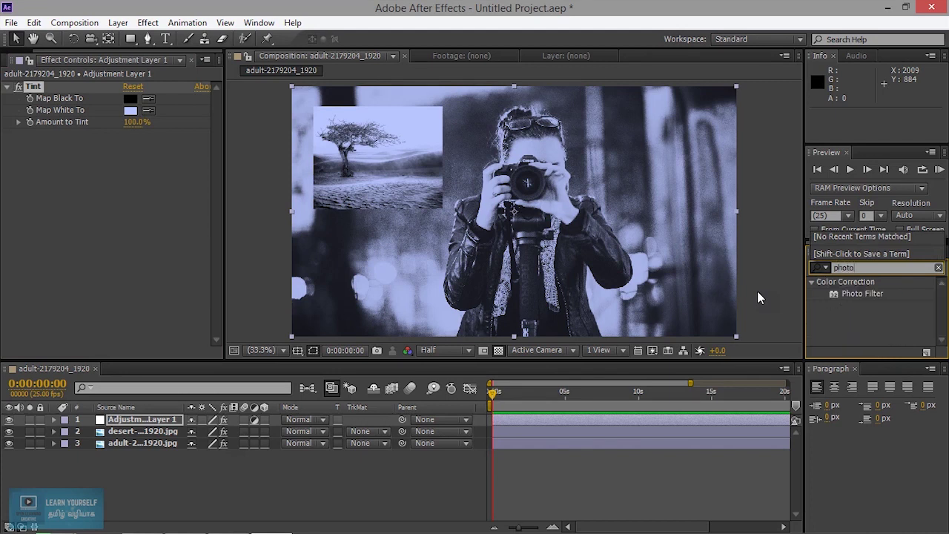
left_click_drag(869, 296, 60, 219)
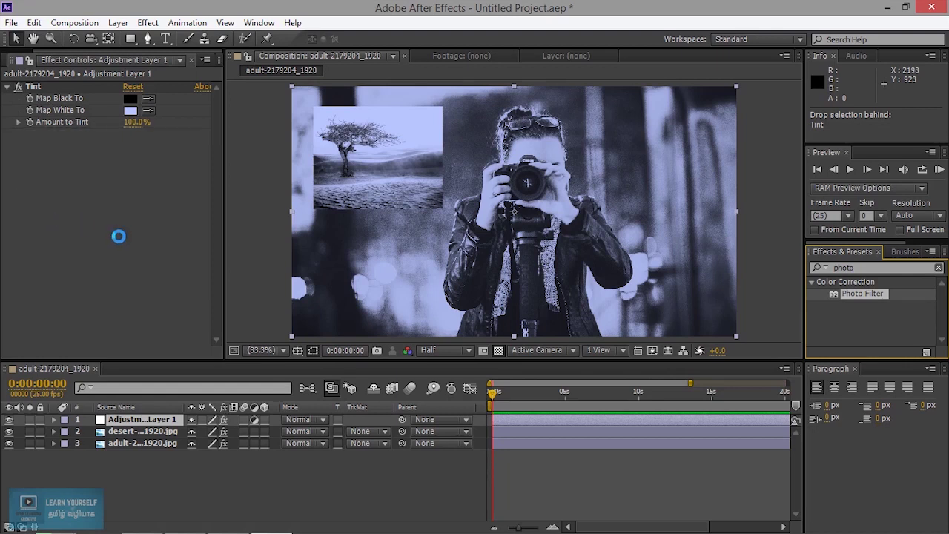
left_click(168, 147)
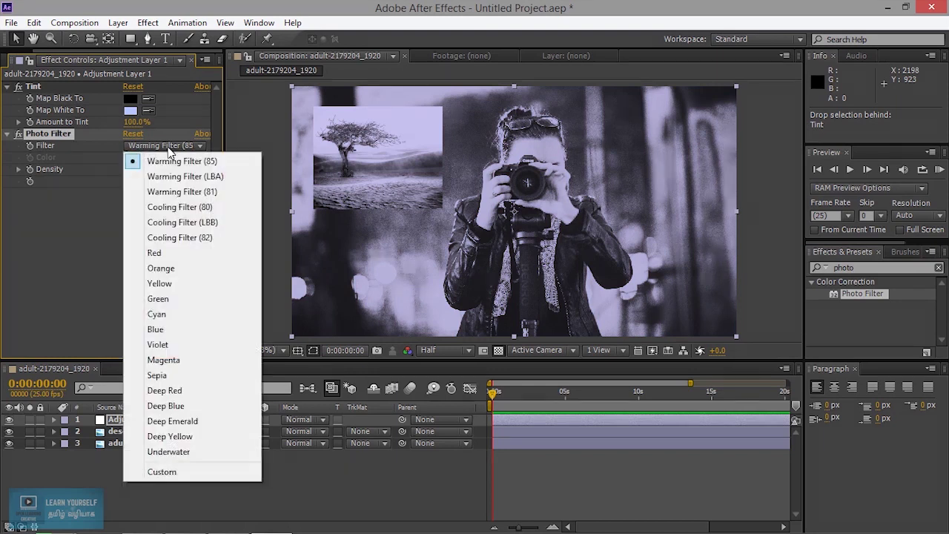
left_click(189, 222)
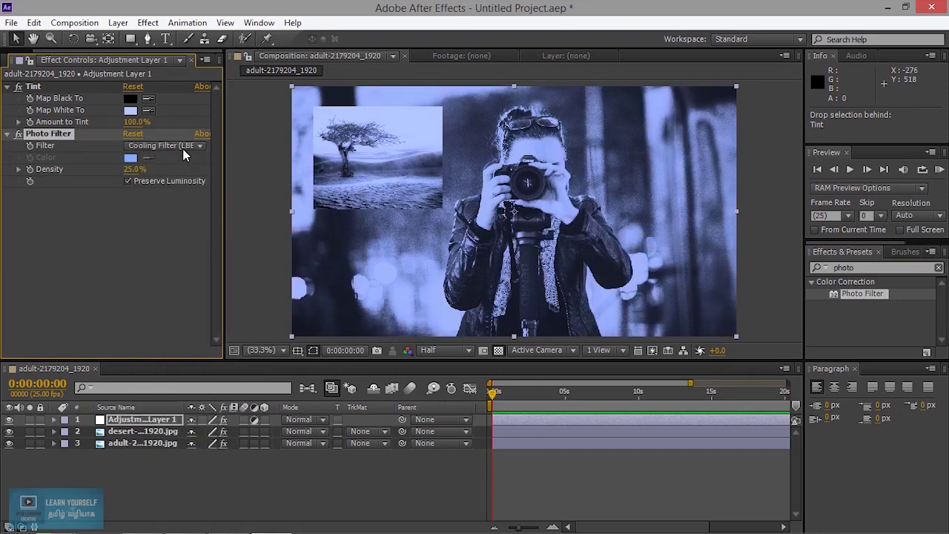
left_click(119, 274)
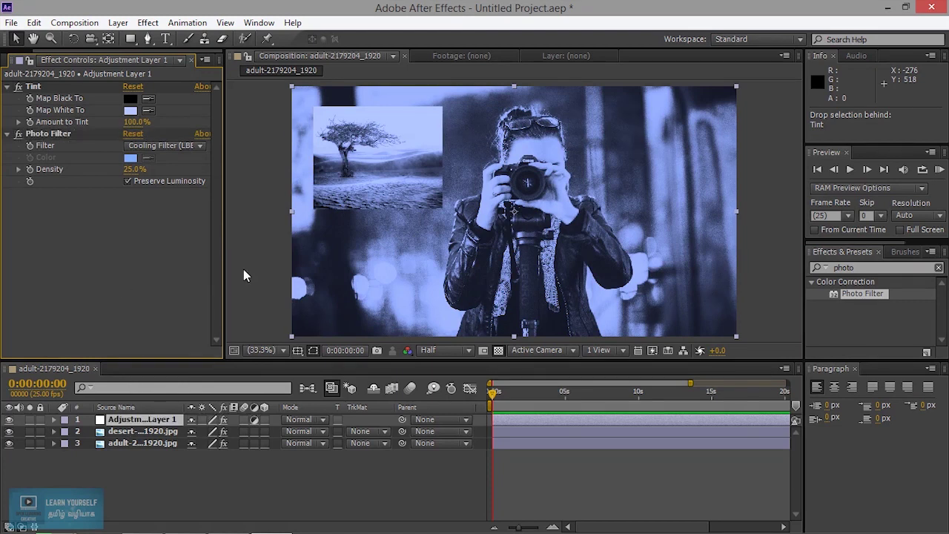
left_click(878, 271)
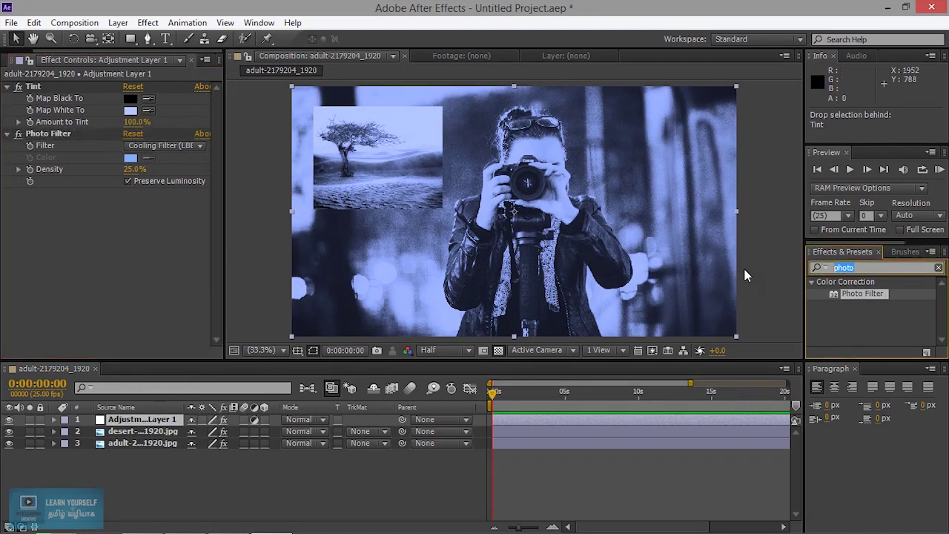
Search 'curv' in Effects & Presets and add Curves to Adjustment Layer 1 below Photo Filter
type("cure")
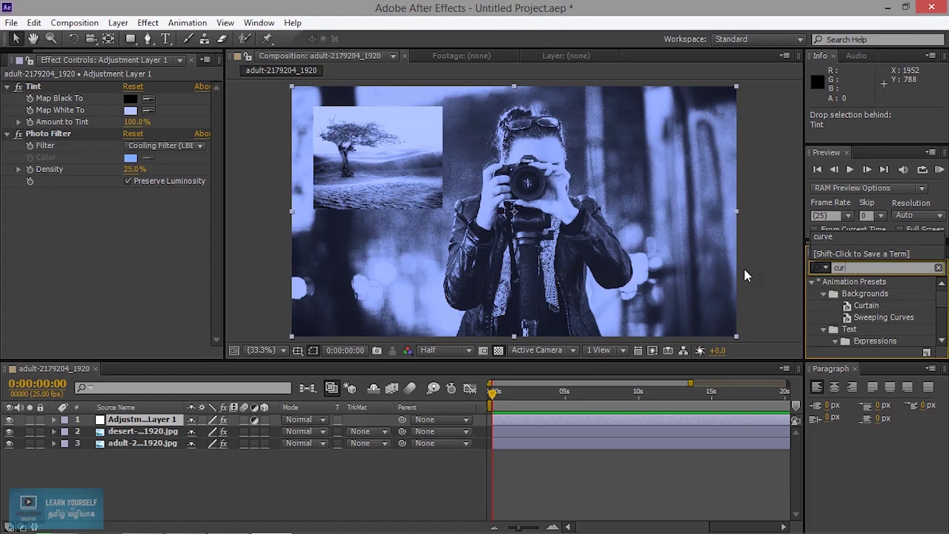
key("BackSpace")
key("BackSpace")
type("v")
key("BackSpace")
type("rv")
left_click_drag(853, 330, 96, 245)
Bend the RGB curve into an S, raising the highlights and pulling the shadows down
left_click_drag(94, 284, 96, 250)
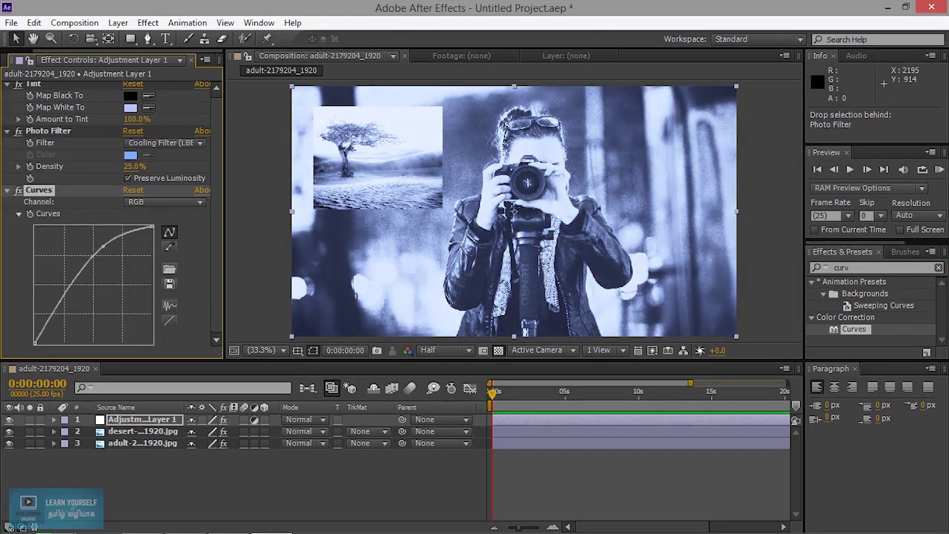
left_click_drag(71, 287, 71, 305)
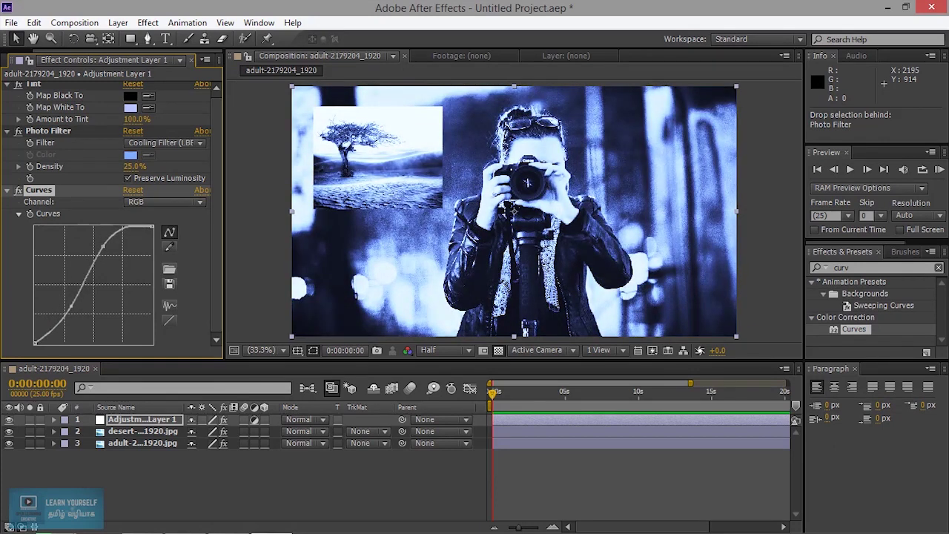
left_click_drag(103, 246, 106, 244)
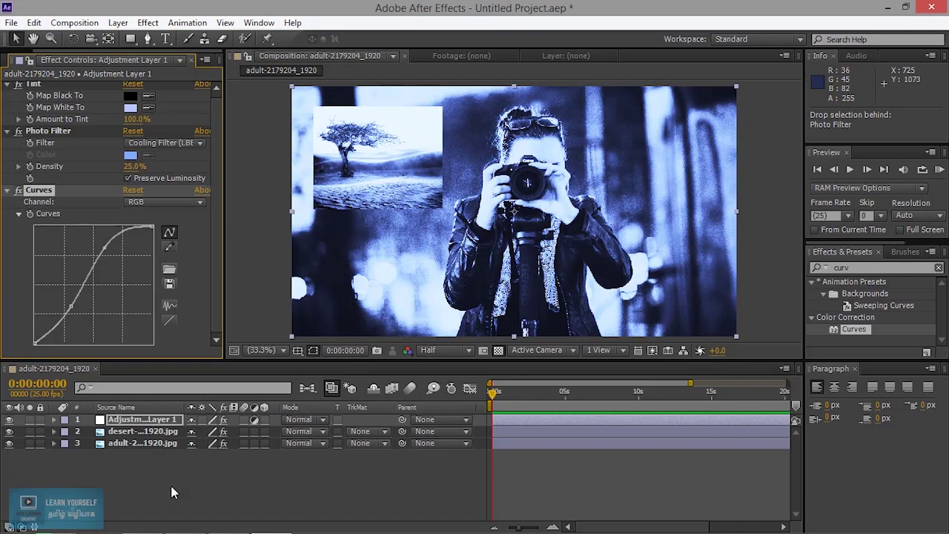
left_click(169, 247)
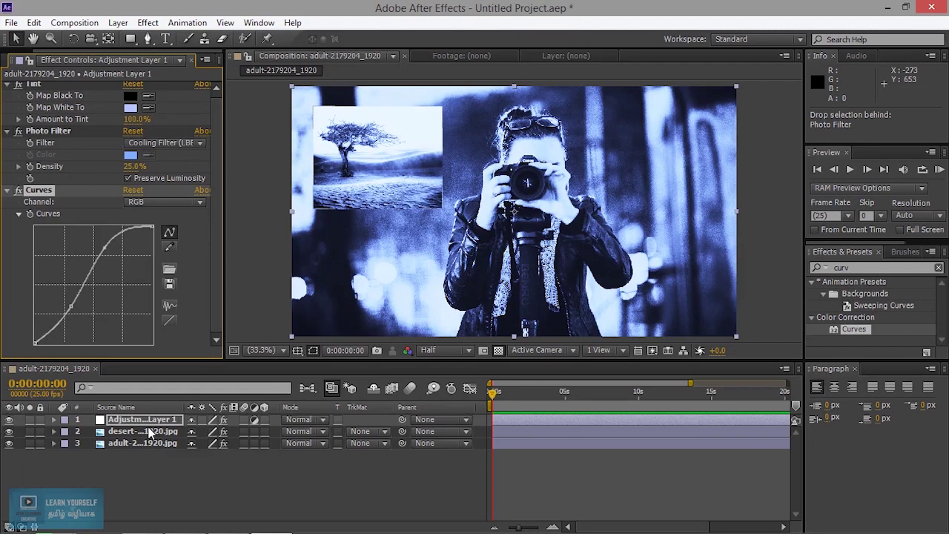
left_click(9, 420)
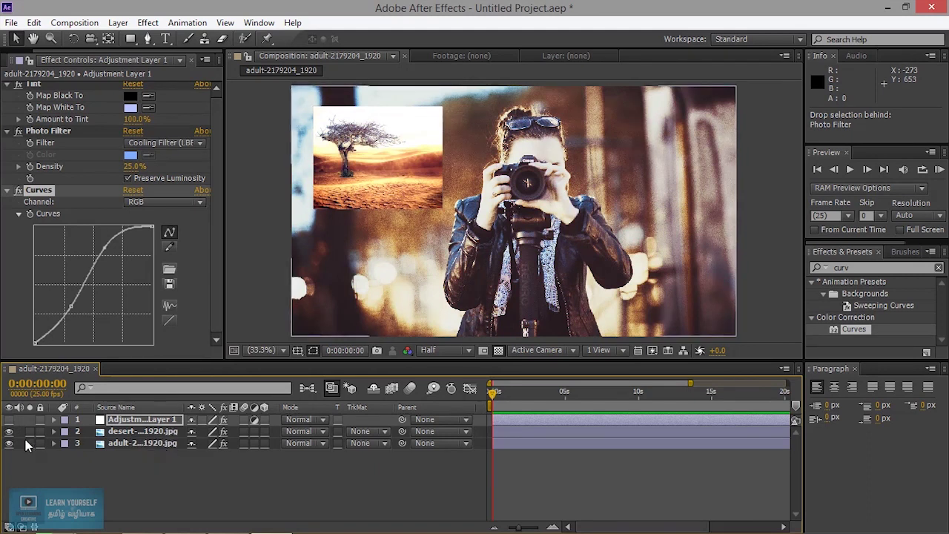
left_click(9, 420)
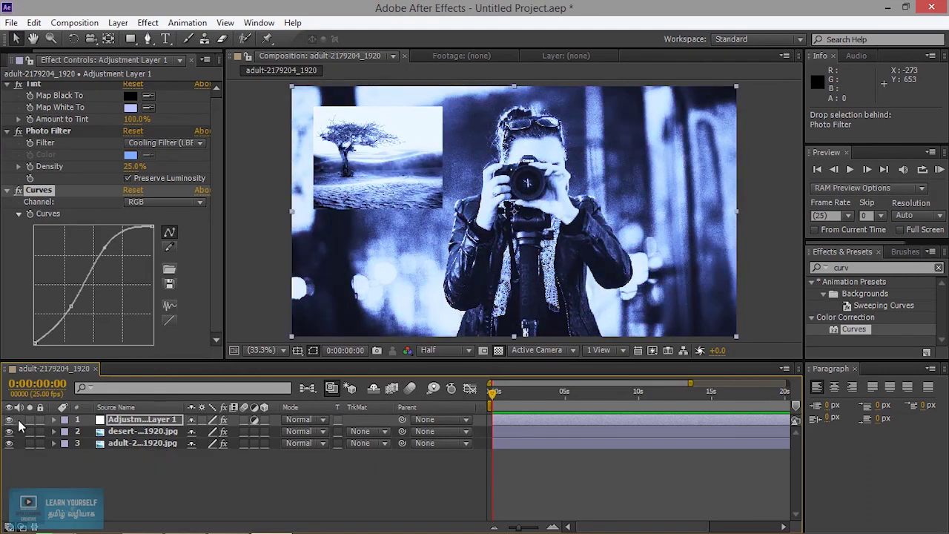
left_click(253, 420)
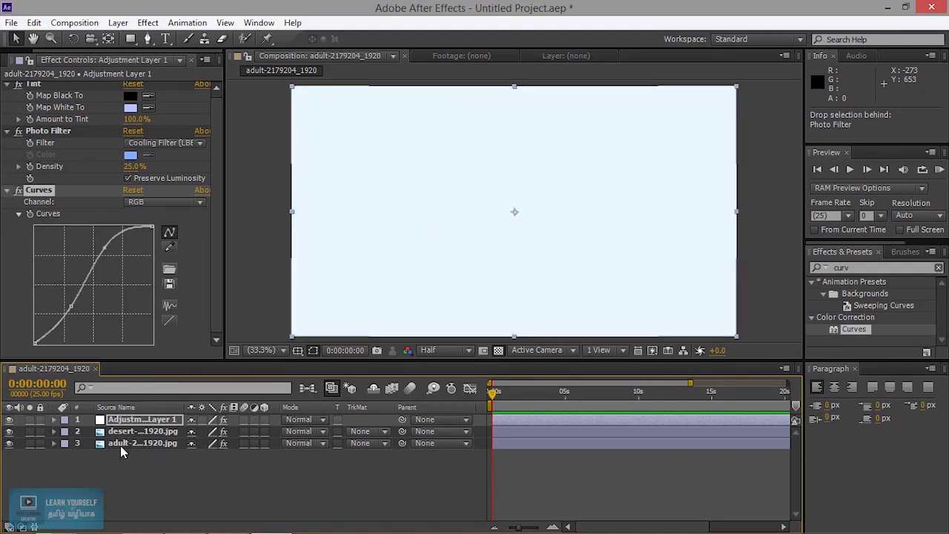
left_click(254, 419)
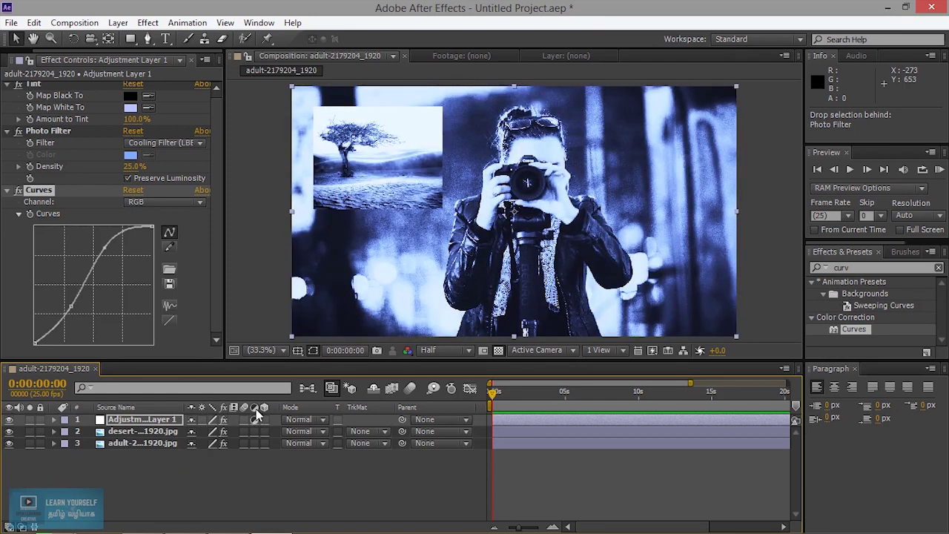
Move Adjustment Layer 1 below the desert layer, directly above the photographer image
left_click_drag(87, 438, 150, 450)
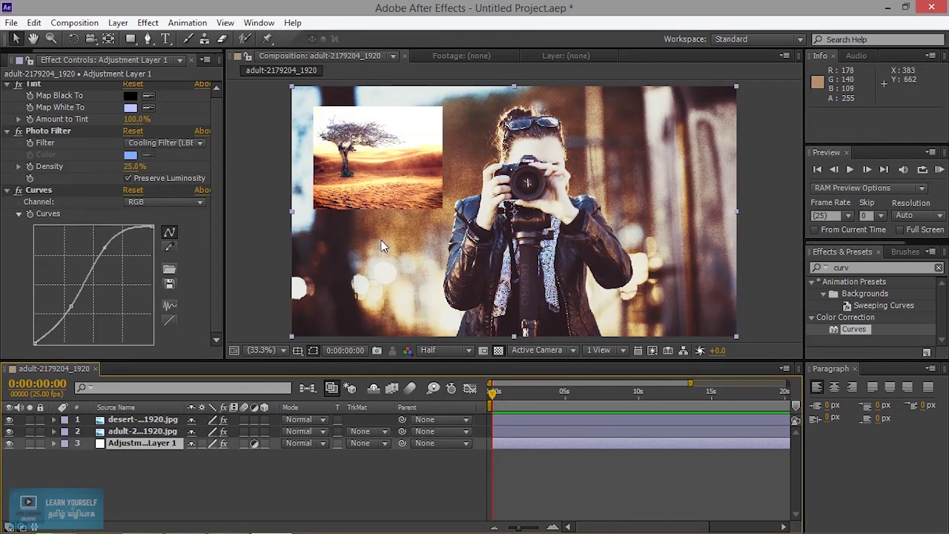
left_click_drag(165, 443, 169, 433)
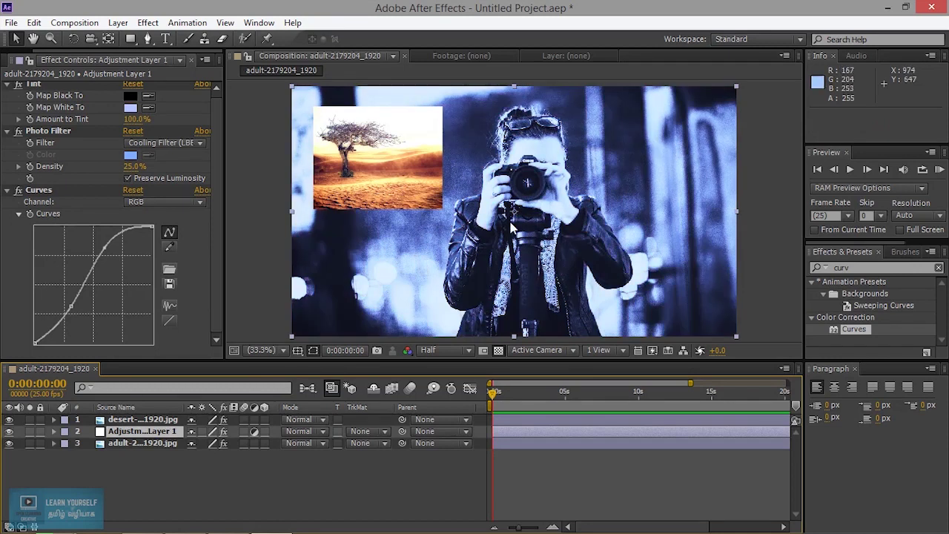